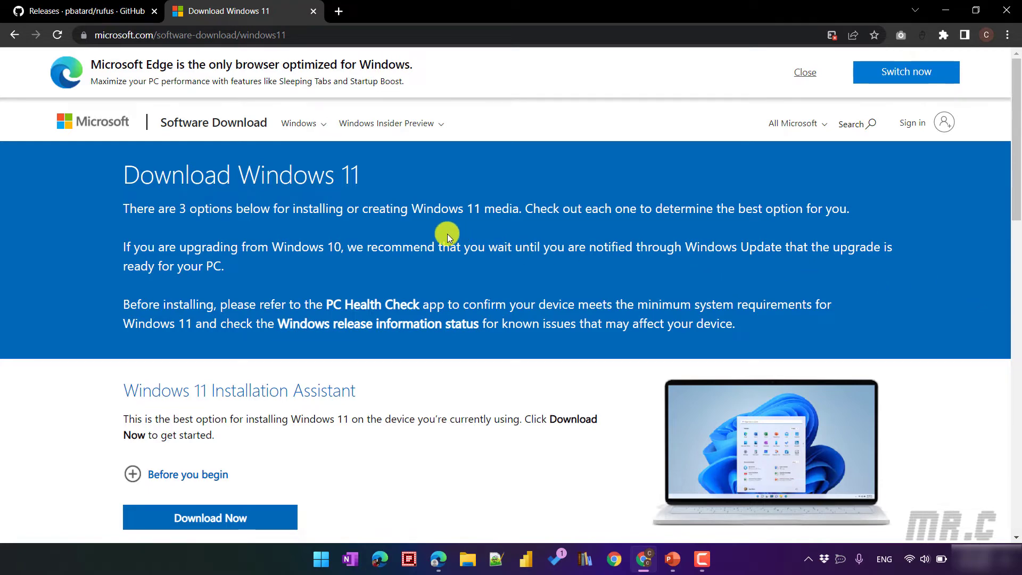
- Choose Windows 11 (multi-edition ISO) under Download Windows 11 Disk Image and submit it
scroll(447, 234, "down", 1)
scroll(447, 235, "down", 2)
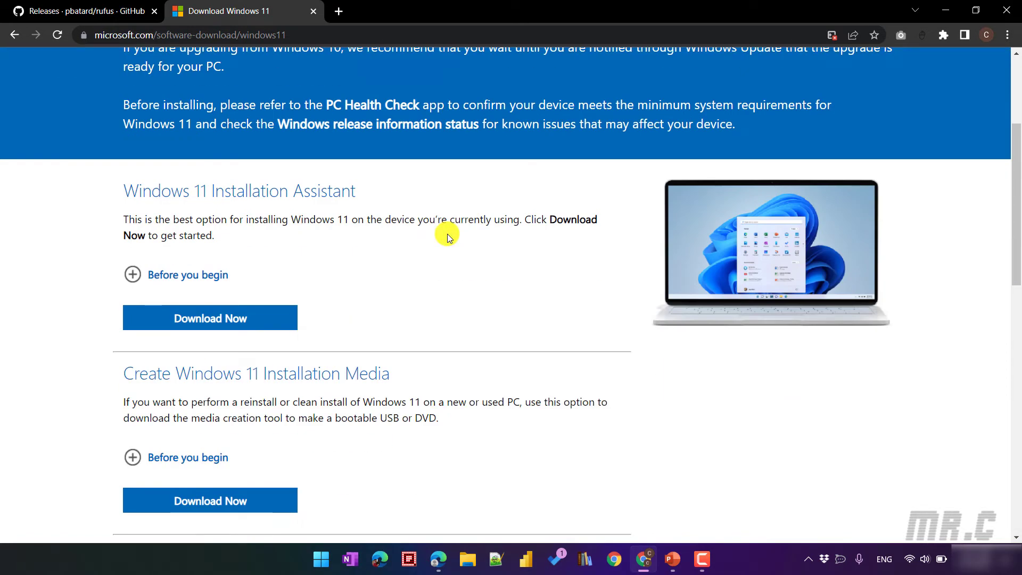
scroll(447, 234, "down", 5)
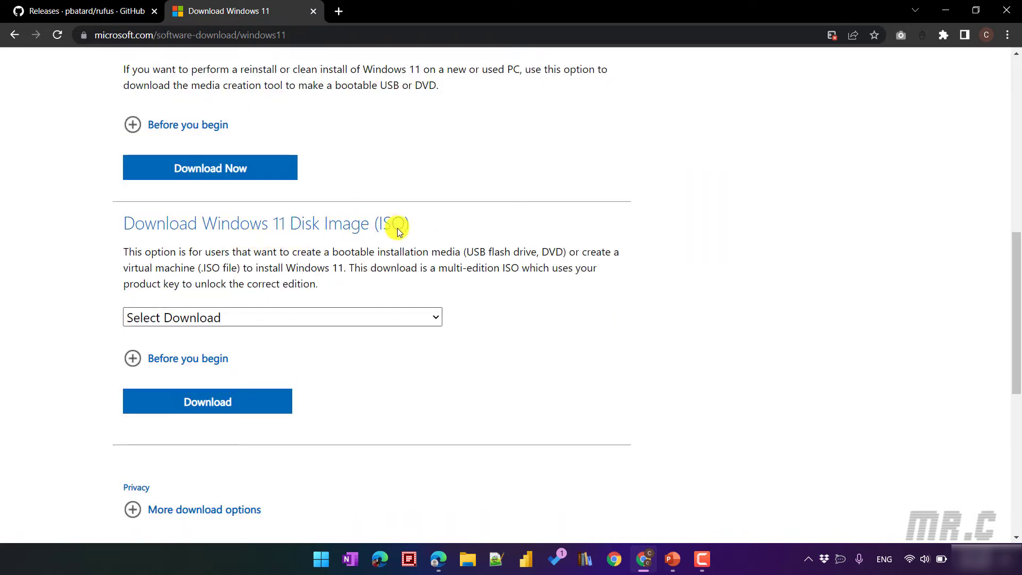
left_click(435, 318)
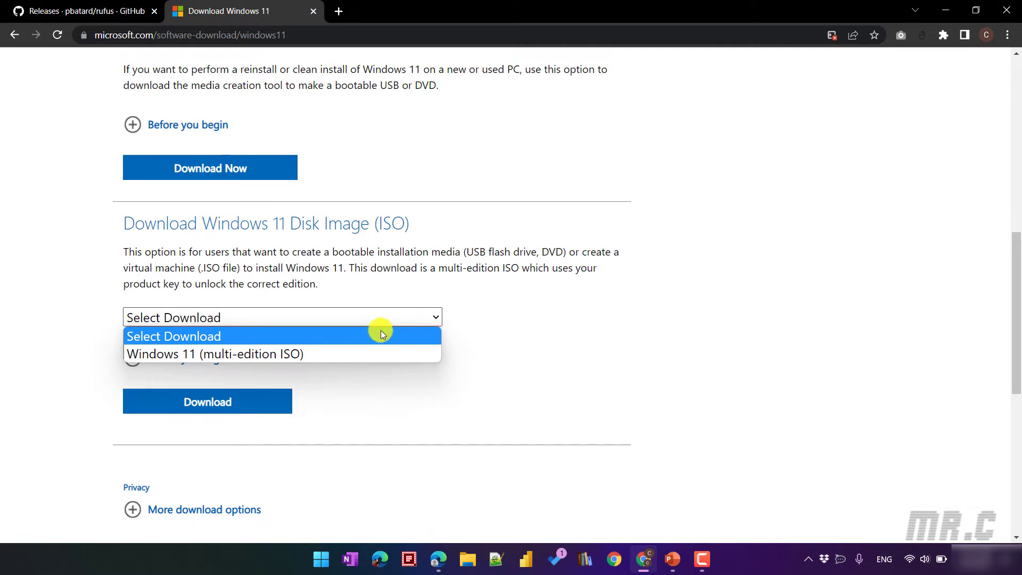
left_click(381, 353)
scroll(436, 305, "down", 1)
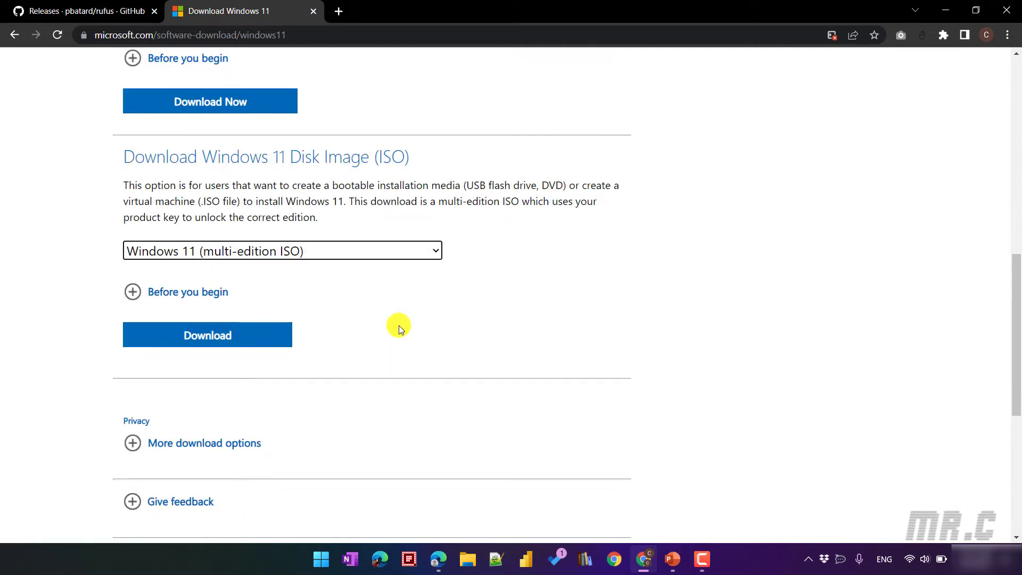
left_click(249, 337)
- Set the product language to English (United States) and confirm it
scroll(240, 335, "down", 3)
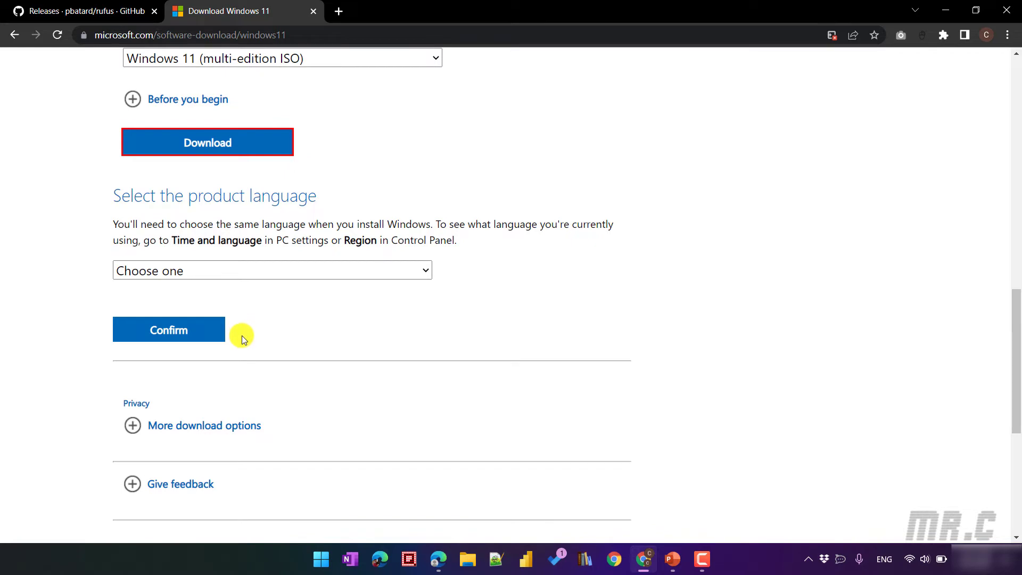
left_click(268, 271)
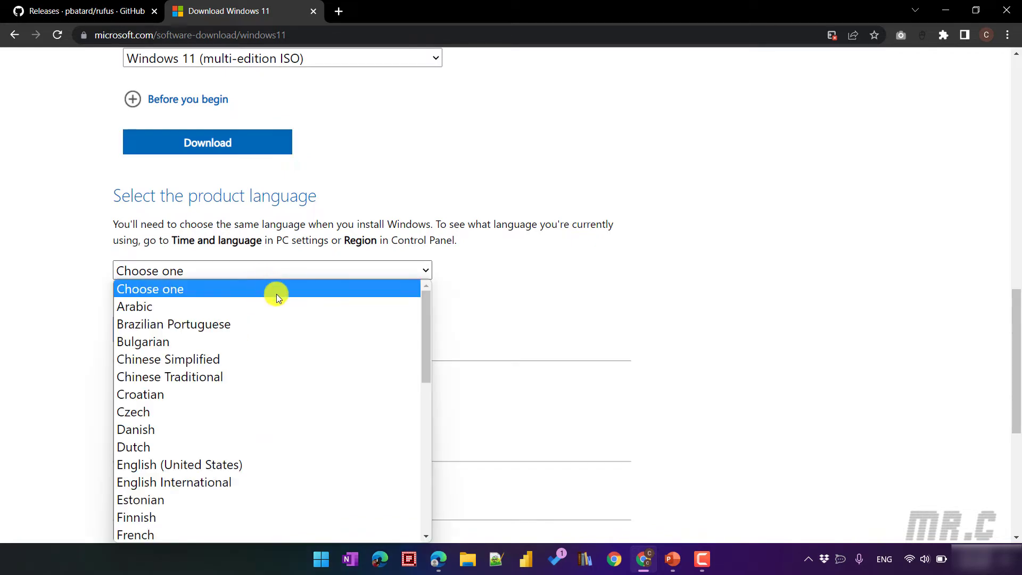
scroll(320, 320, "down", 3)
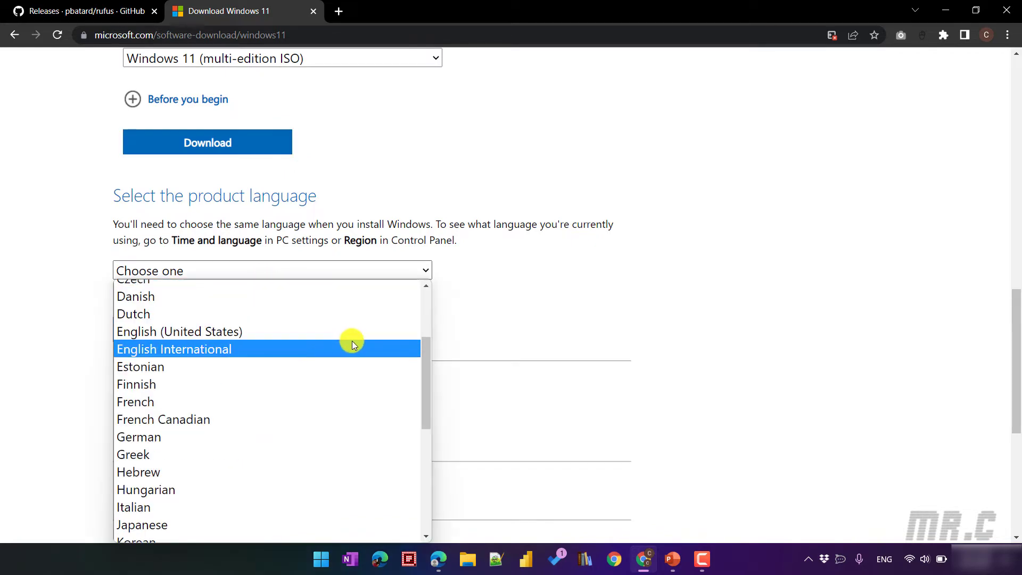
left_click(228, 331)
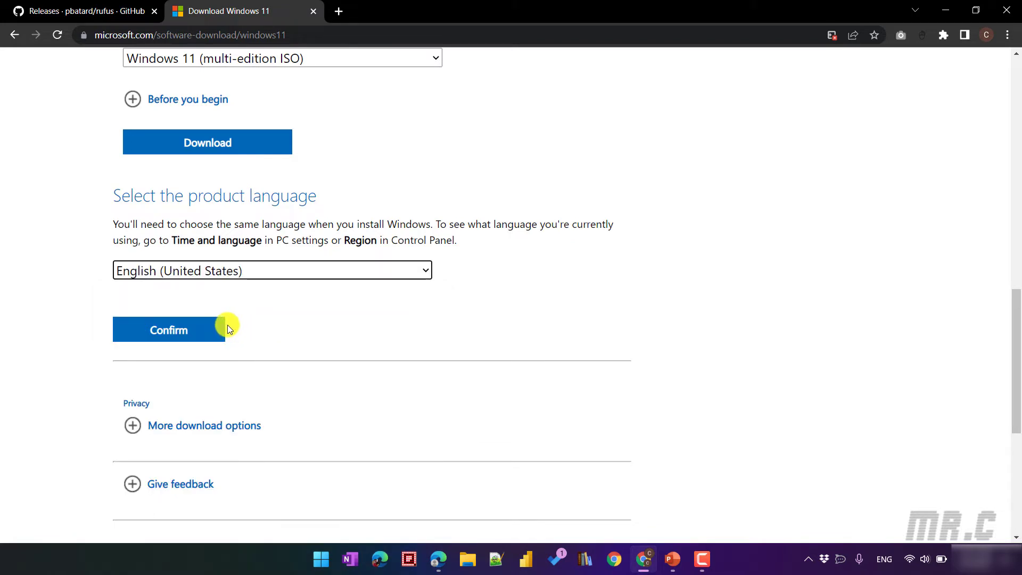
left_click(203, 333)
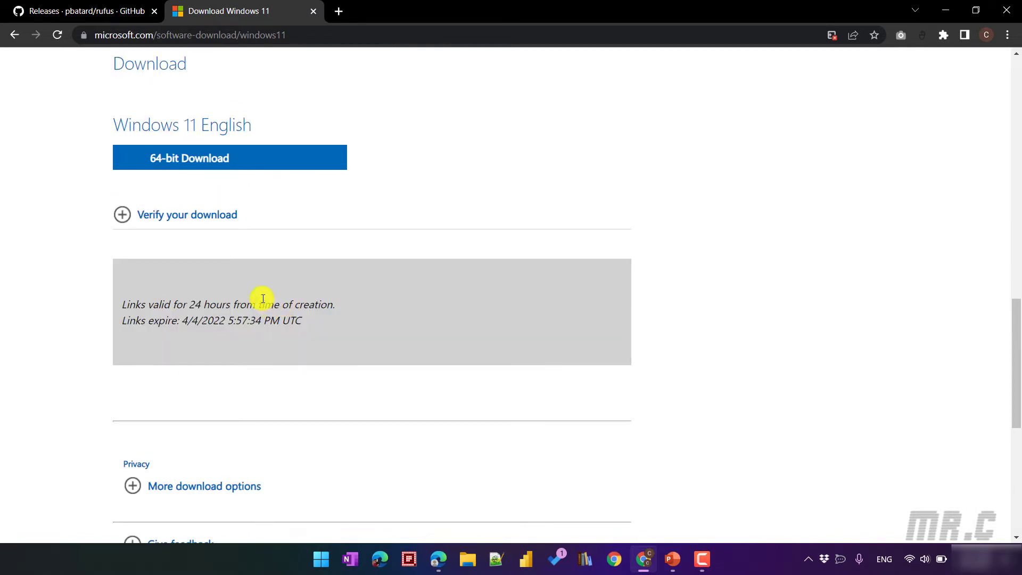
left_click(217, 165)
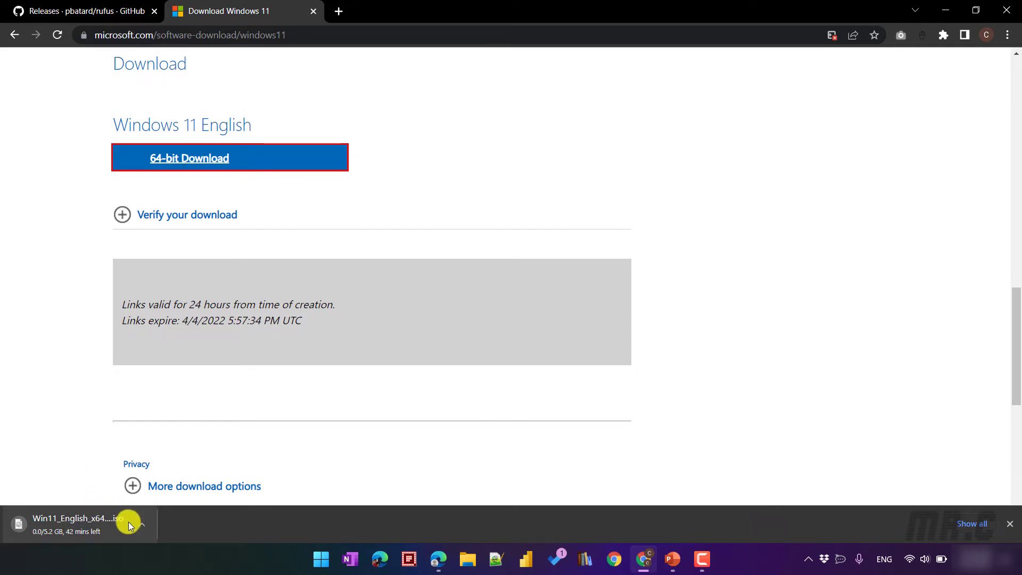
left_click(974, 524)
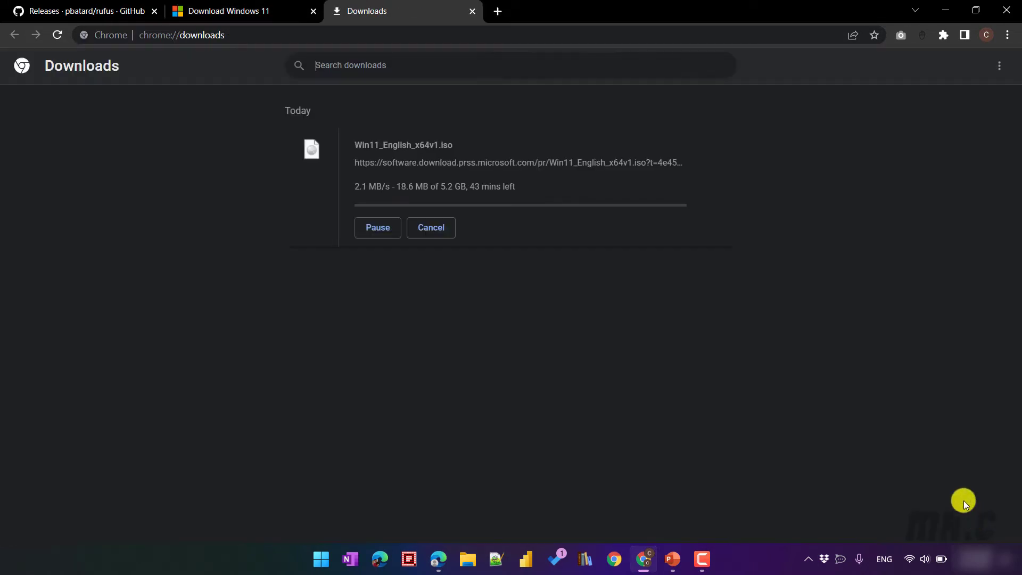
left_click(442, 231)
left_click(720, 145)
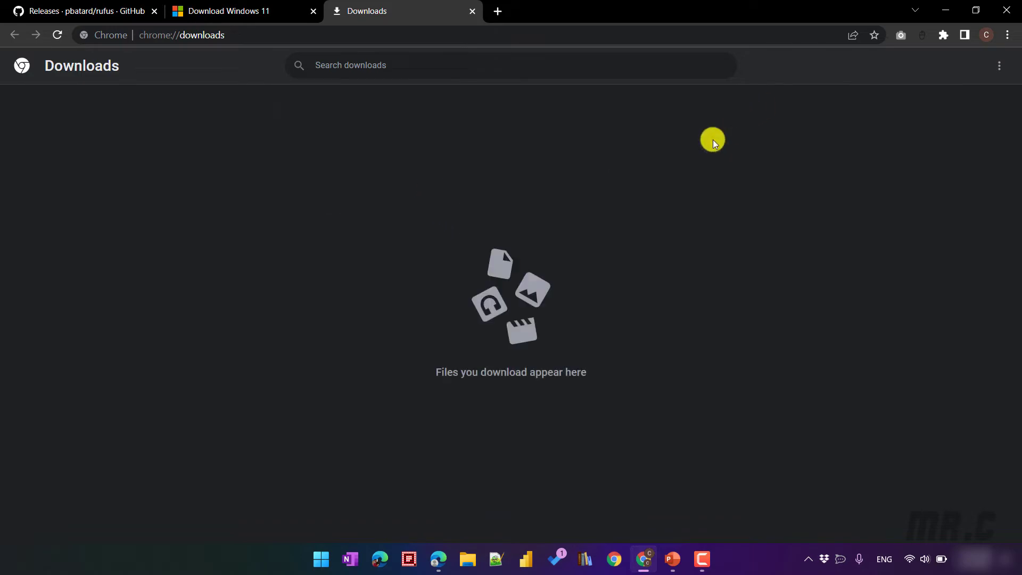
middle_click(440, 7)
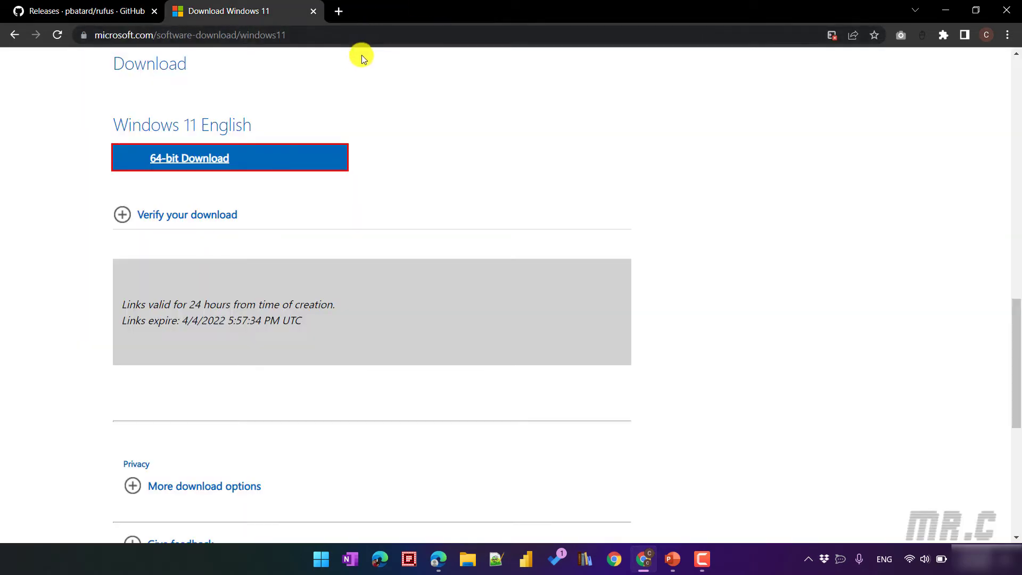
- Download rufus-3.18.exe from the Rufus 3.18 release assets and show it in its folder
left_click(117, 5)
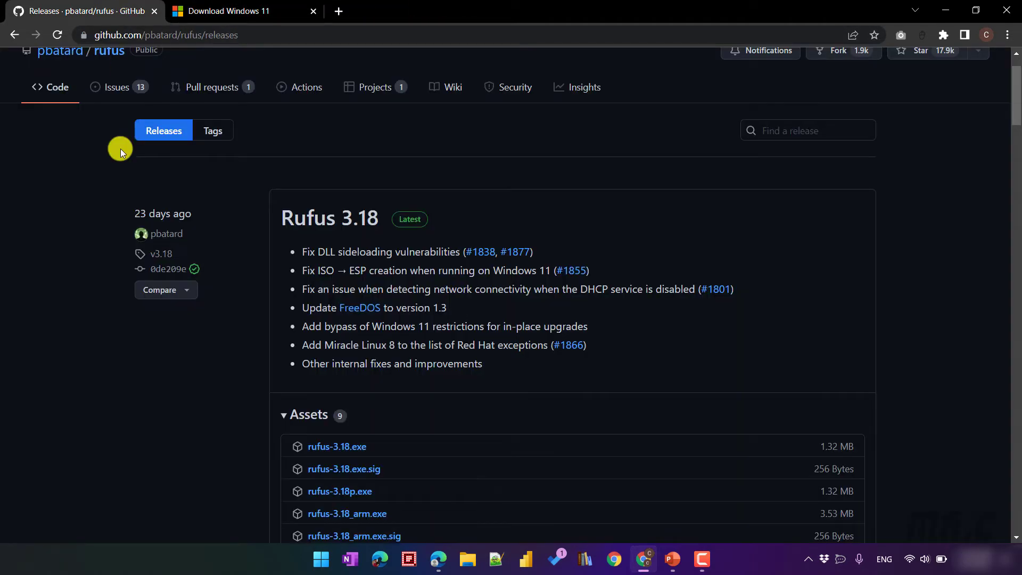
scroll(37, 285, "up", 1)
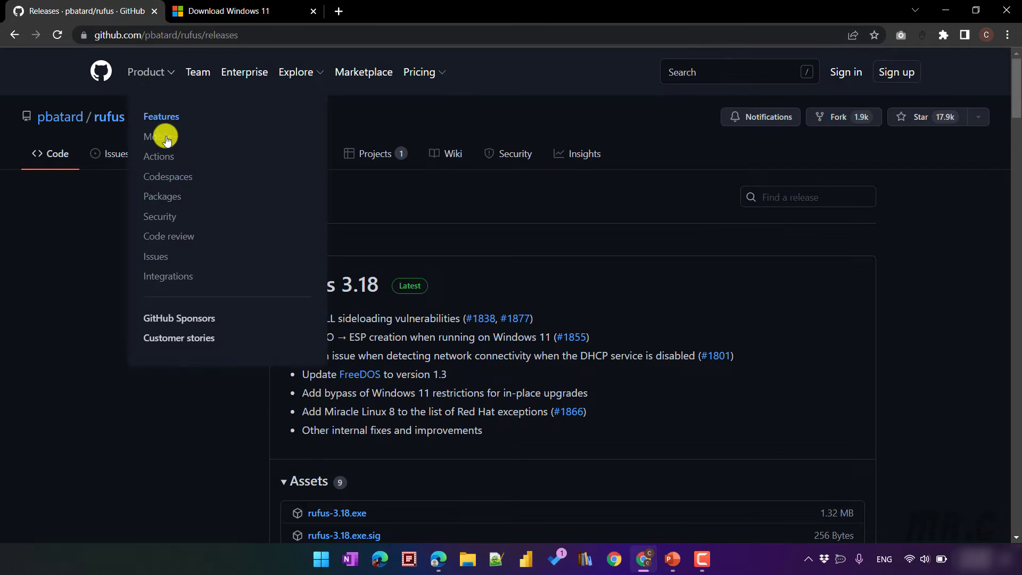
scroll(605, 343, "down", 3)
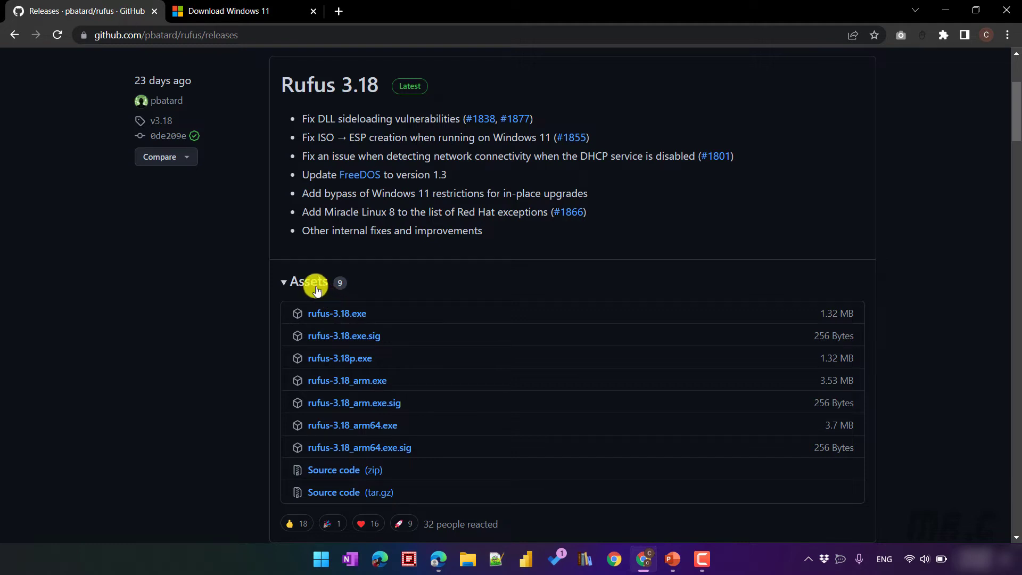
left_click(350, 314)
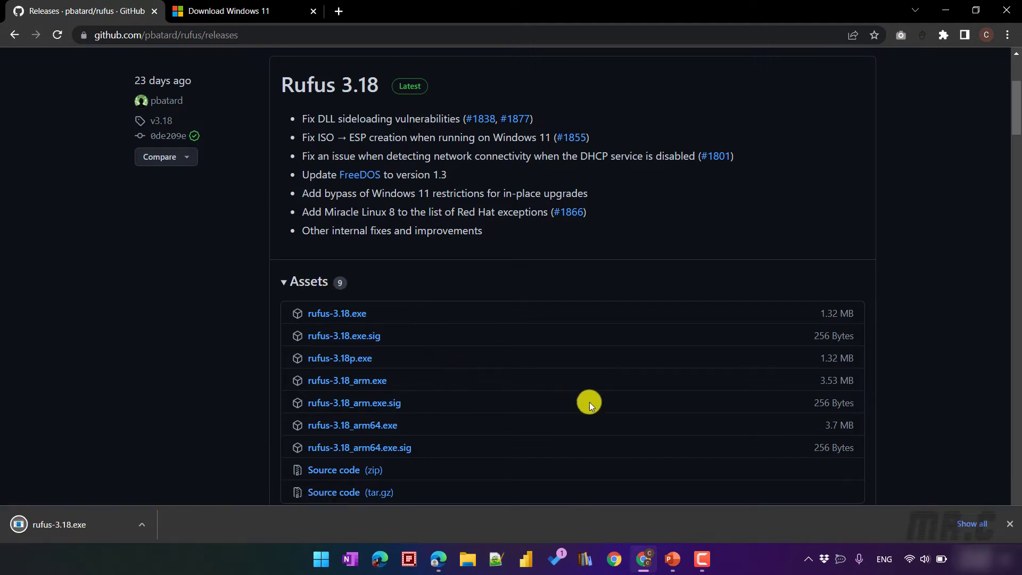
left_click(983, 524)
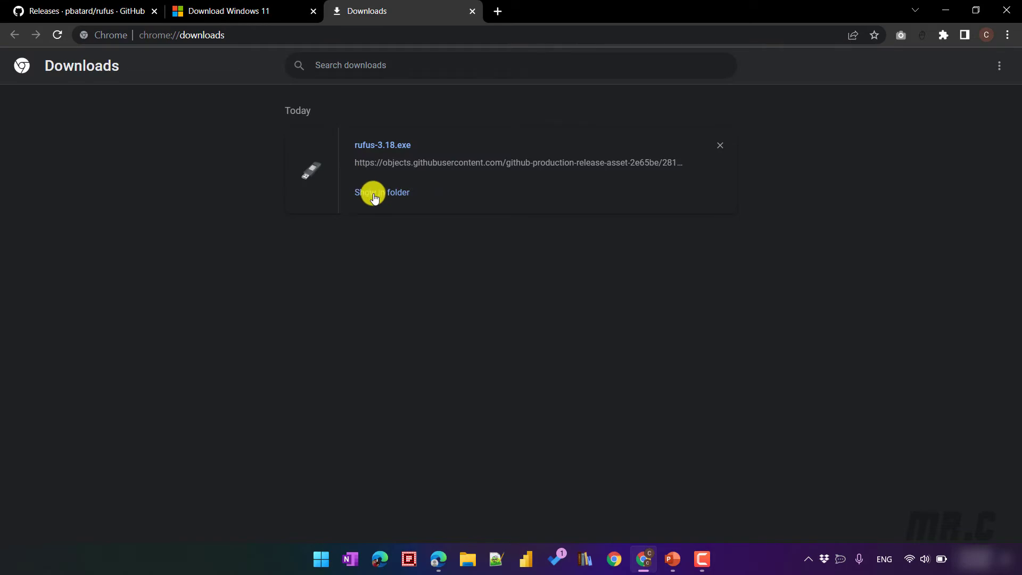
left_click(372, 196)
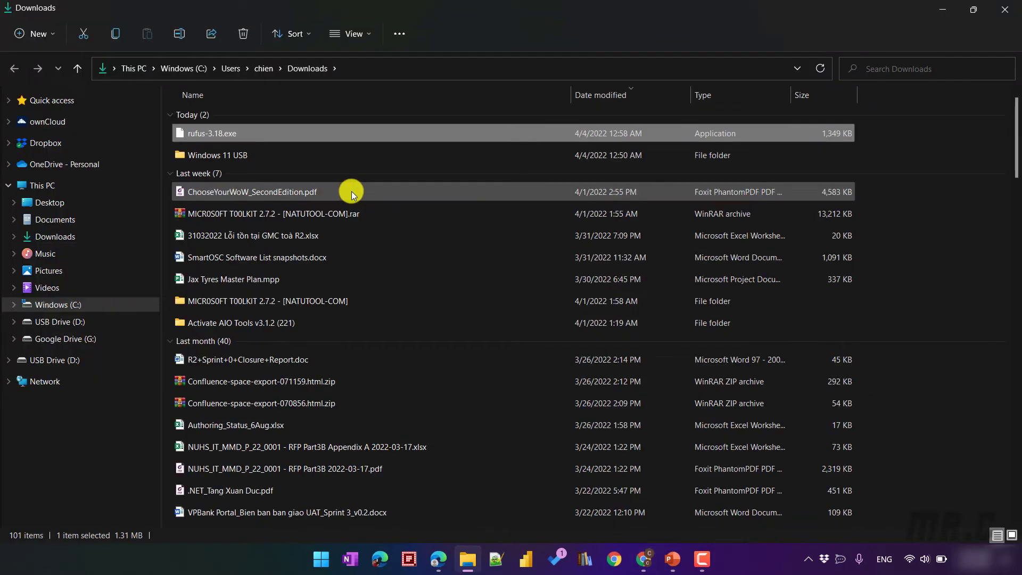
- Paste rufus-3.18.exe into the Windows 11 USB folder next to Win11_English_x64v1.iso, leaving nothing selected
double_click(237, 157)
key("ctrl+v")
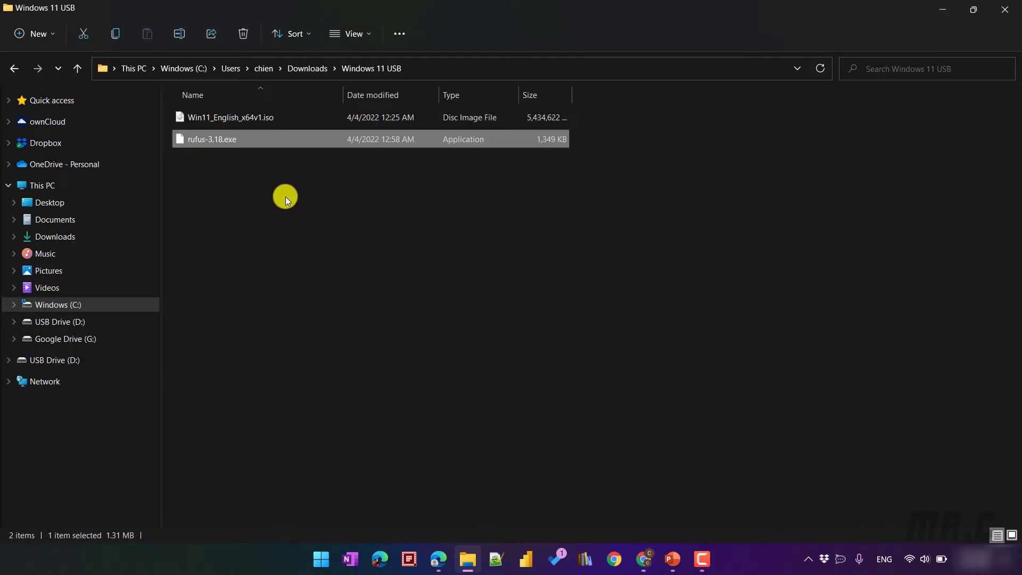
scroll(346, 270, "up", 4, "ctrl")
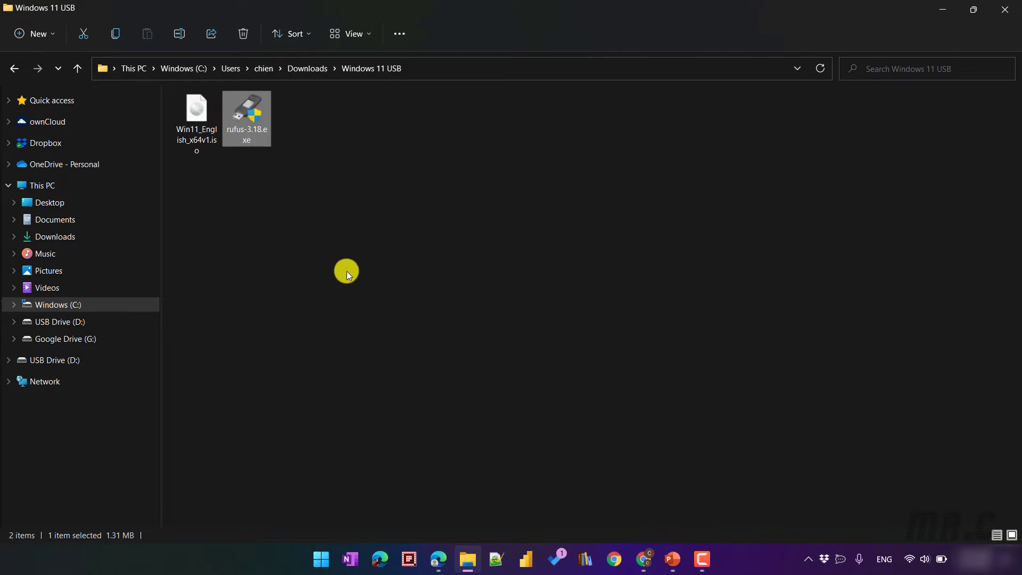
left_click(421, 246)
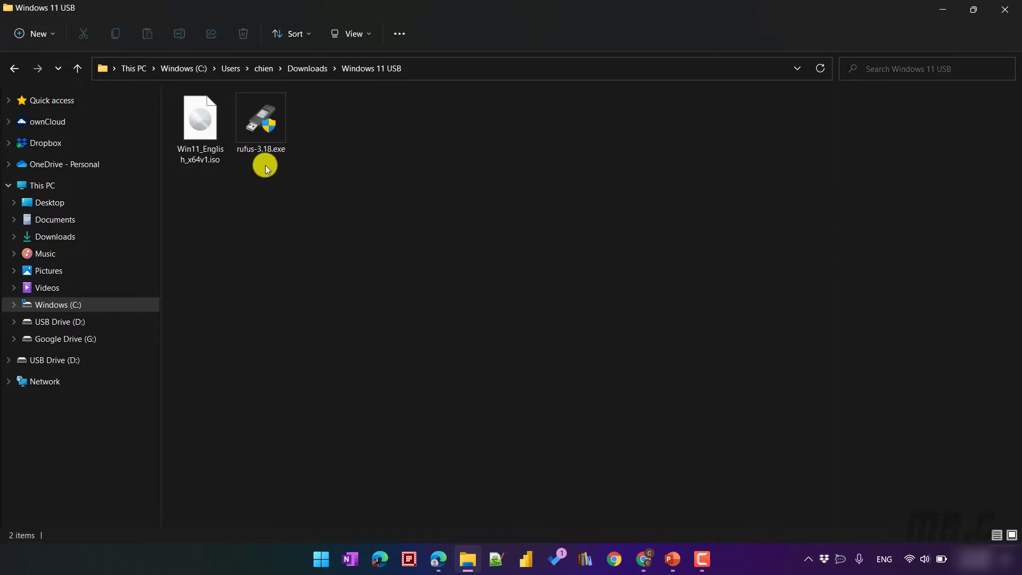
key("Right")
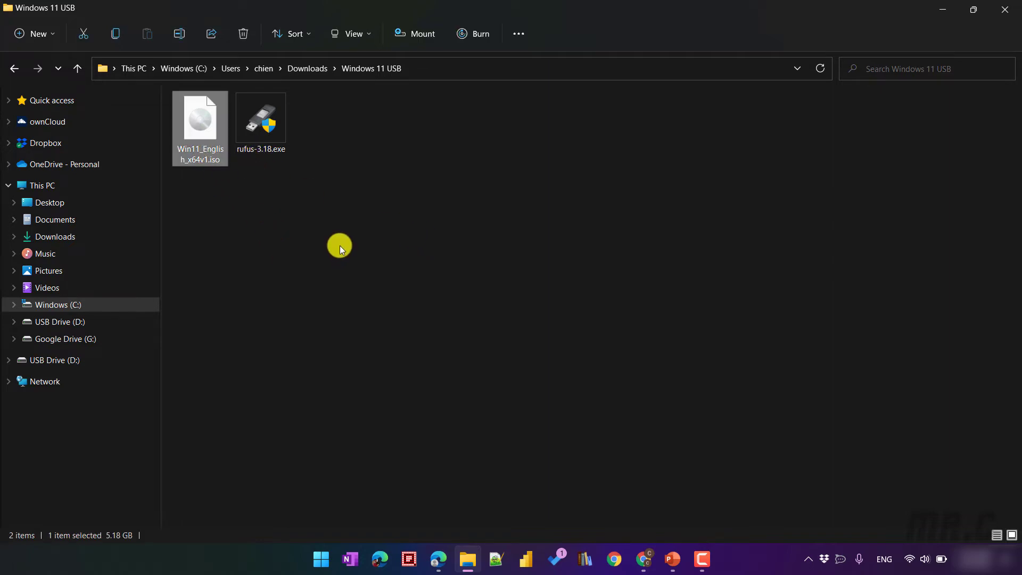
left_click(344, 244)
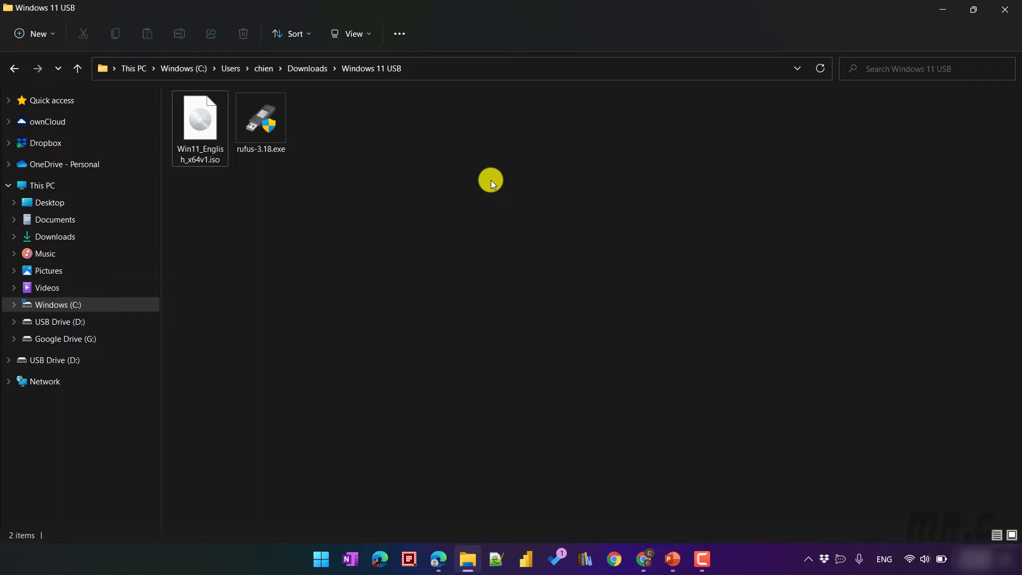
- Launch rufus-3.18.exe and minimize File Explorer and Chrome so only Rufus remains
double_click(267, 106)
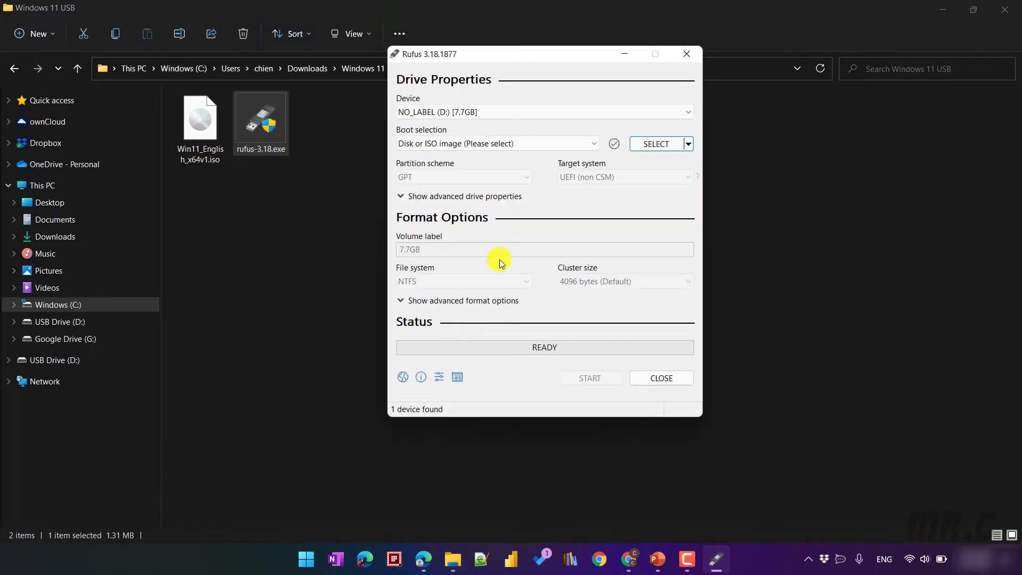
left_click(940, 6)
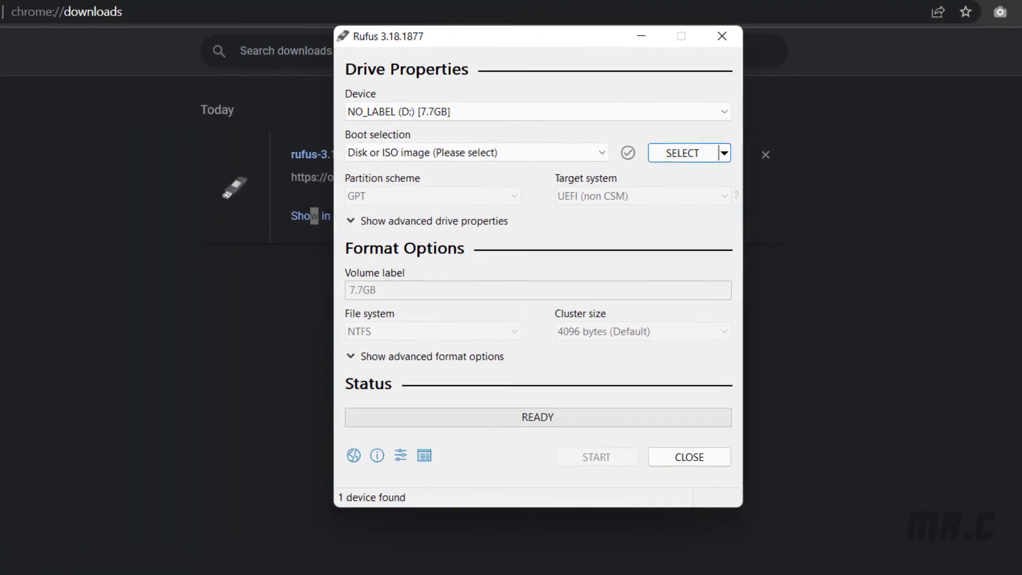
left_click(940, 6)
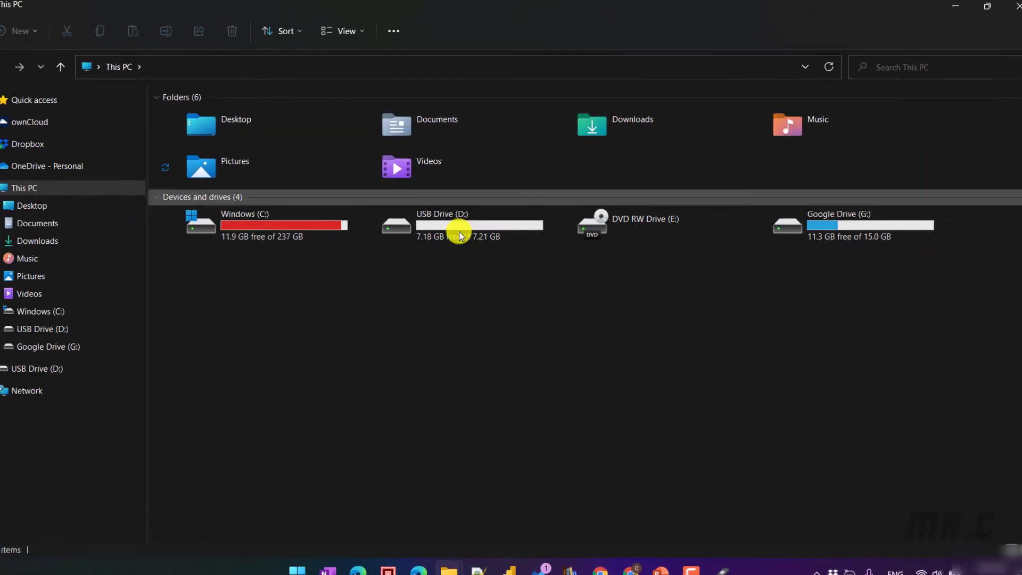
- Check that USB Drive (D:) is empty, then close the File Explorer window
left_click(475, 234)
double_click(475, 234)
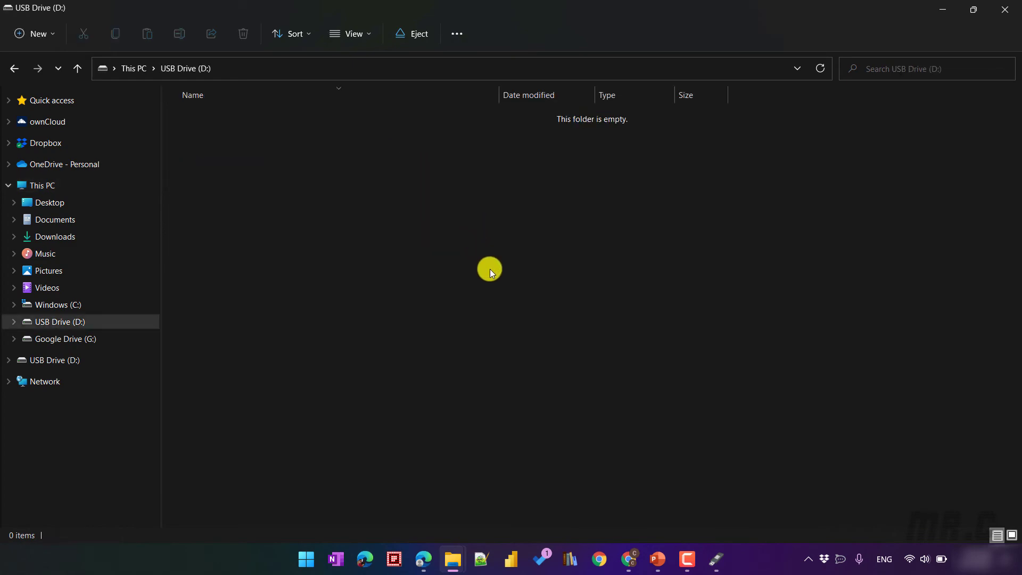
left_click(1005, 9)
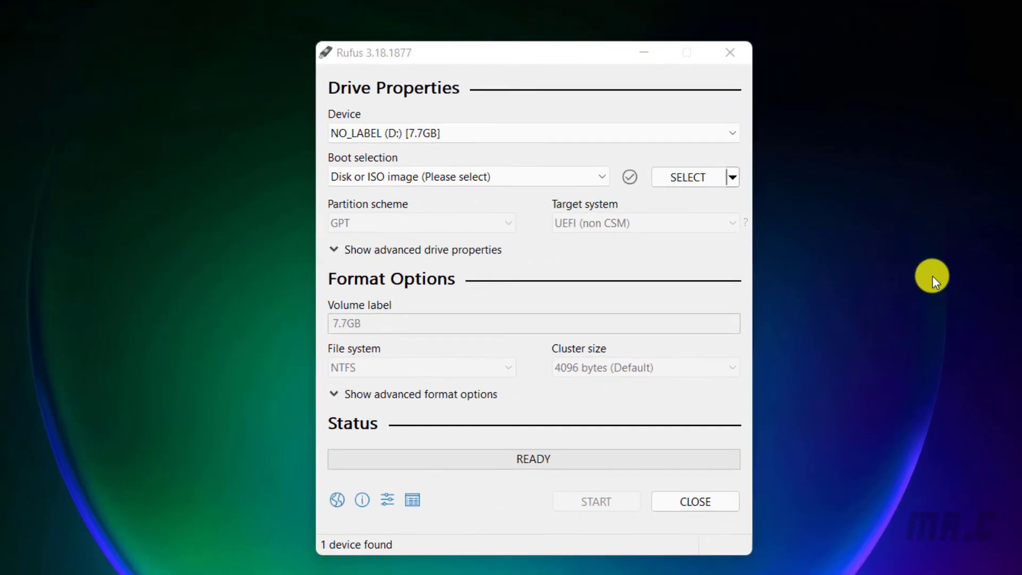
left_click(857, 243)
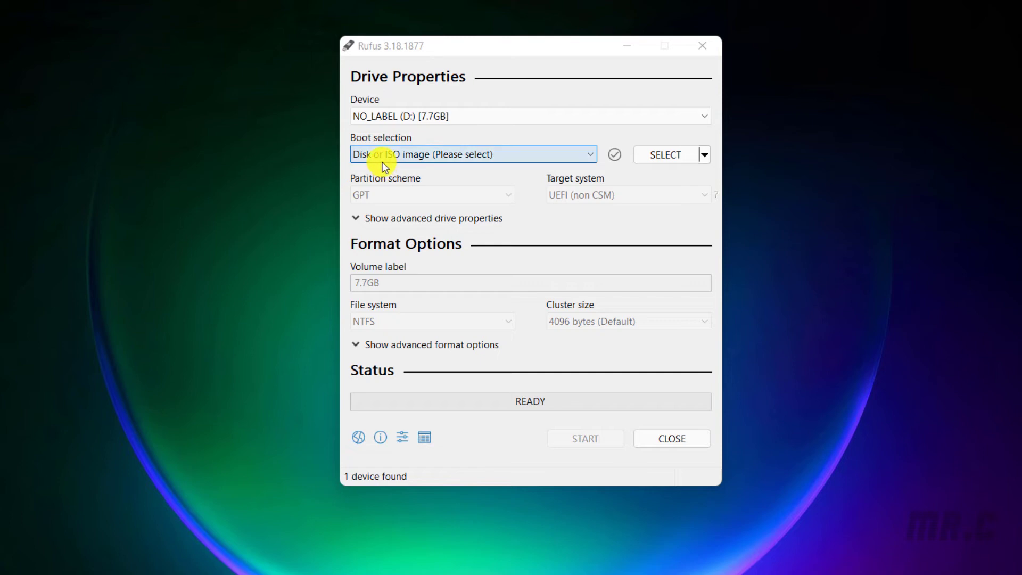
- Load Win11_English_x64v1.iso from the Windows 11 USB folder as Rufus's boot image
left_click(587, 154)
left_click(586, 156)
left_click(661, 159)
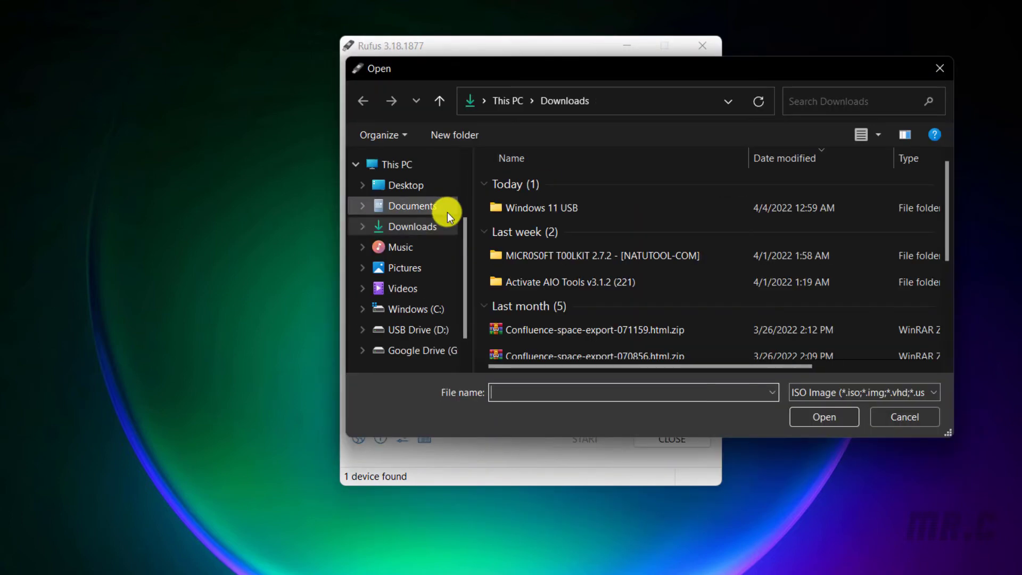
double_click(554, 226)
left_click(561, 189)
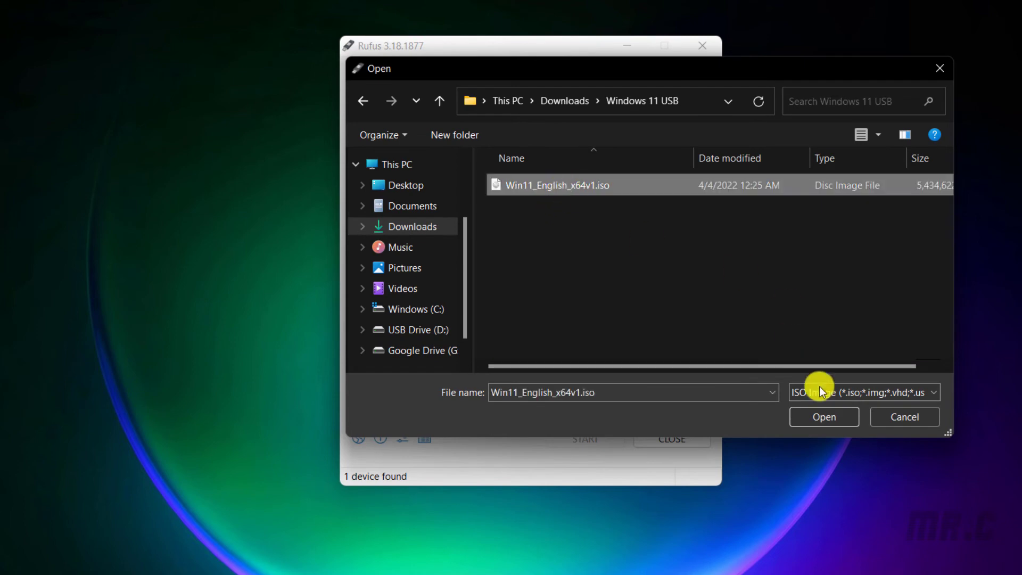
left_click(824, 417)
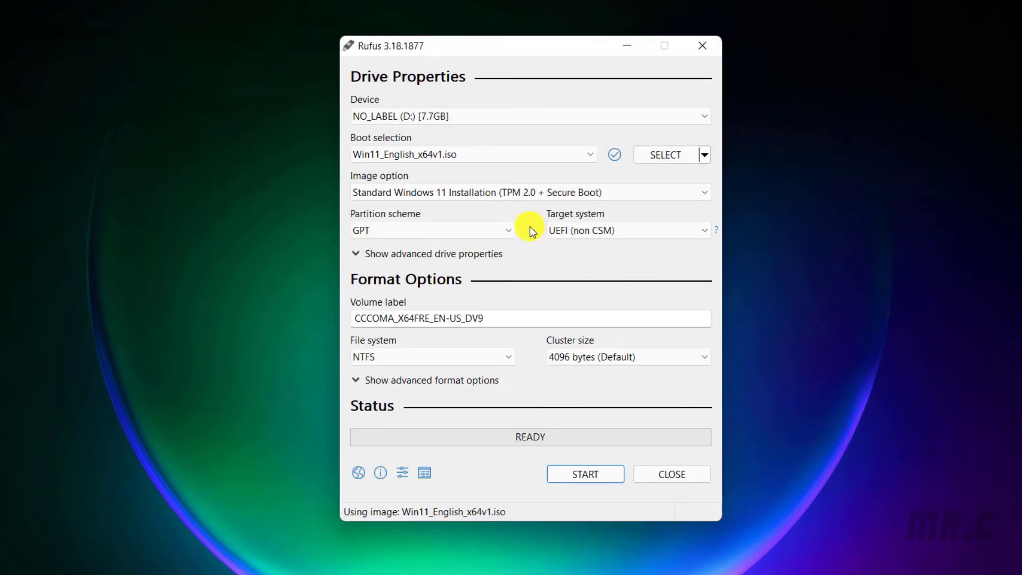
mouse_move(388, 197)
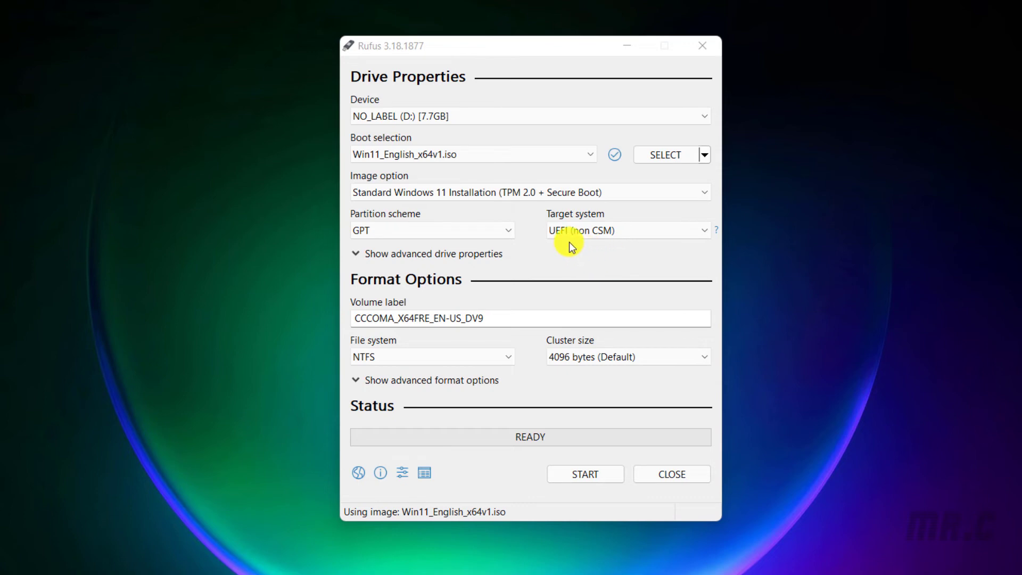
- Keep the target system at UEFI (non CSM) and select the whole Volume label text
left_click(611, 231)
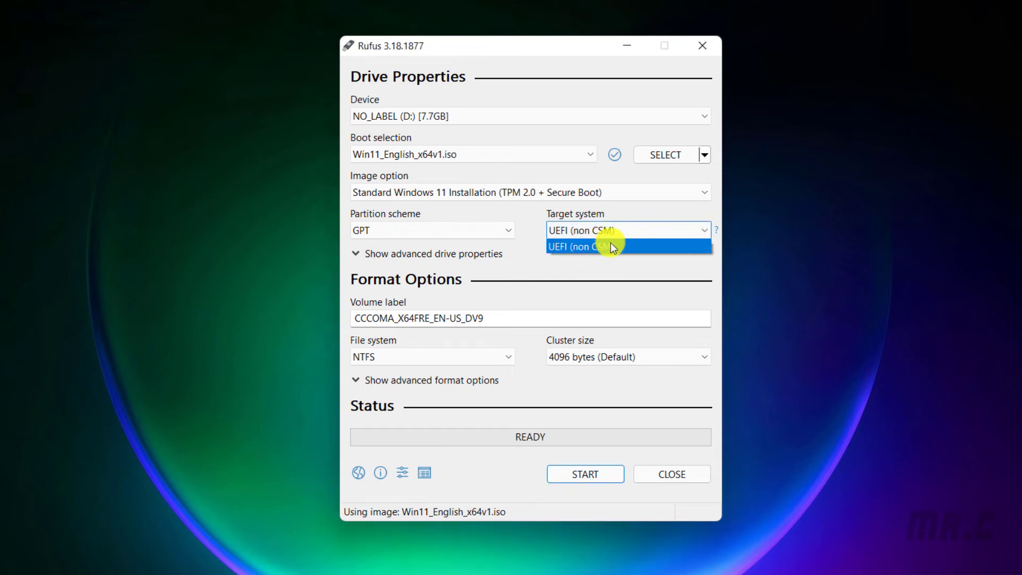
left_click(876, 217)
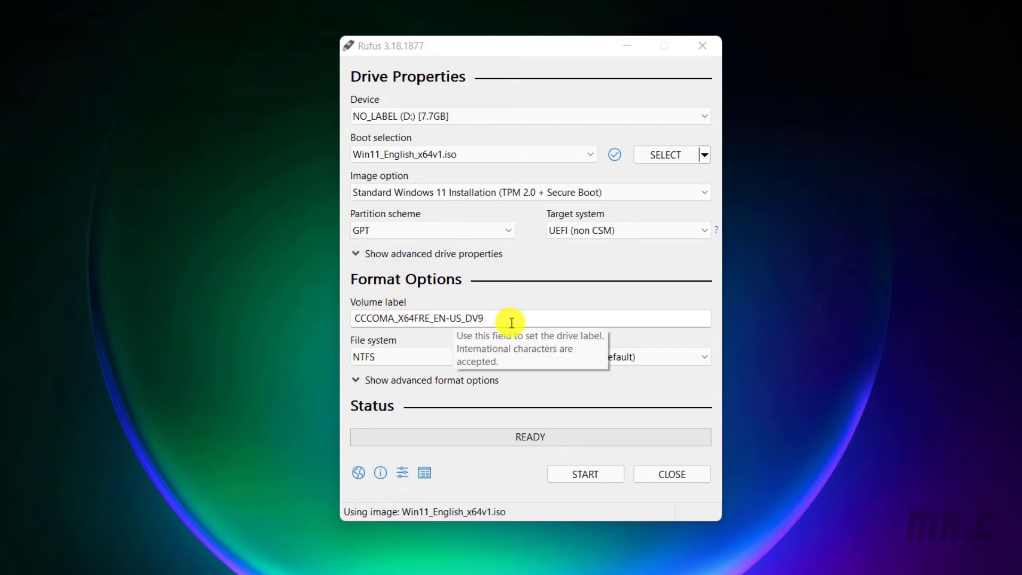
left_click_drag(493, 318, 331, 318)
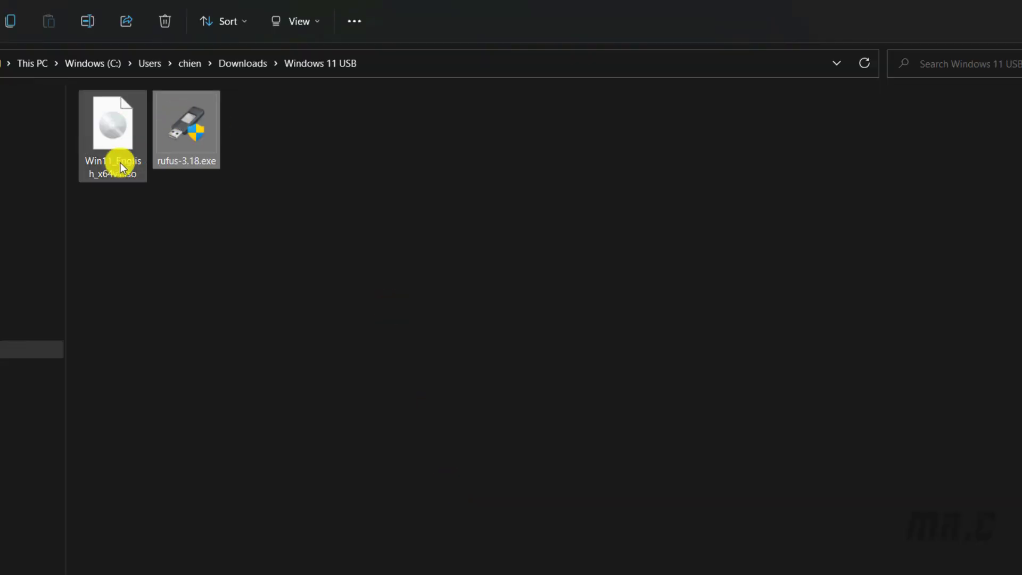
- Copy the ISO's file name from File Explorer and paste it as the volume label Win11_English_x64v1
left_click(121, 164)
left_click(121, 164)
key("ctrl+c")
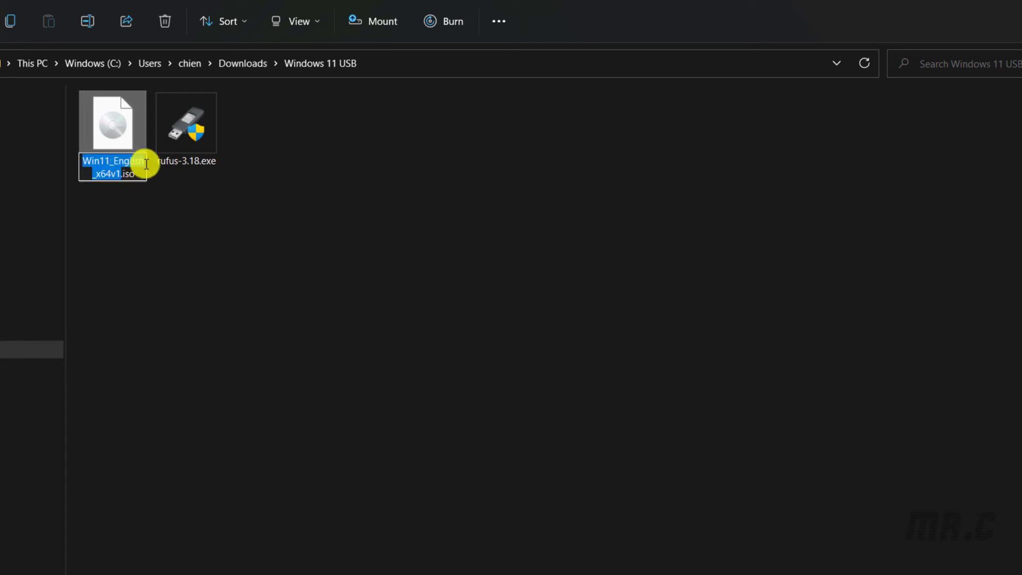
key("End")
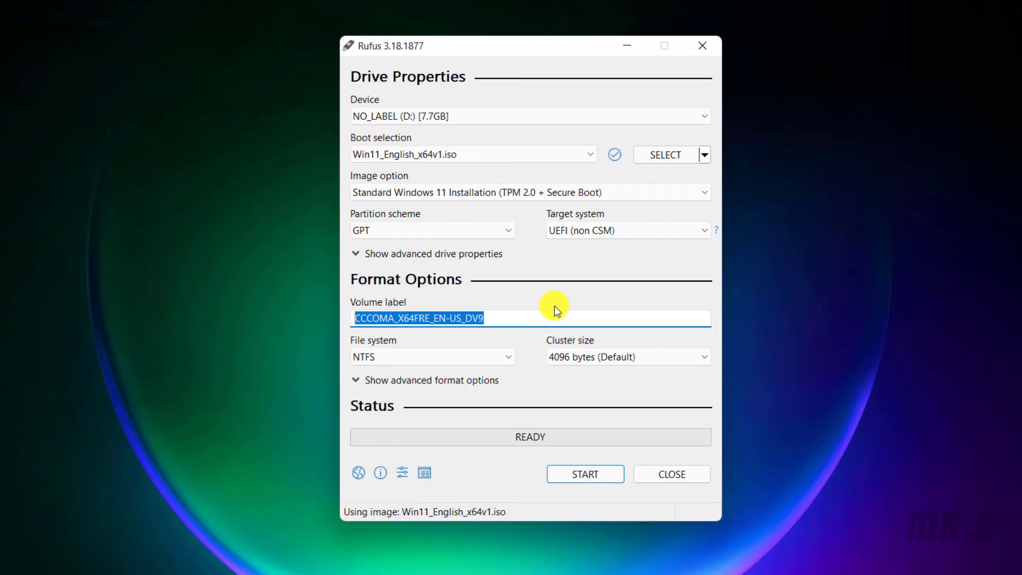
key("ctrl+v")
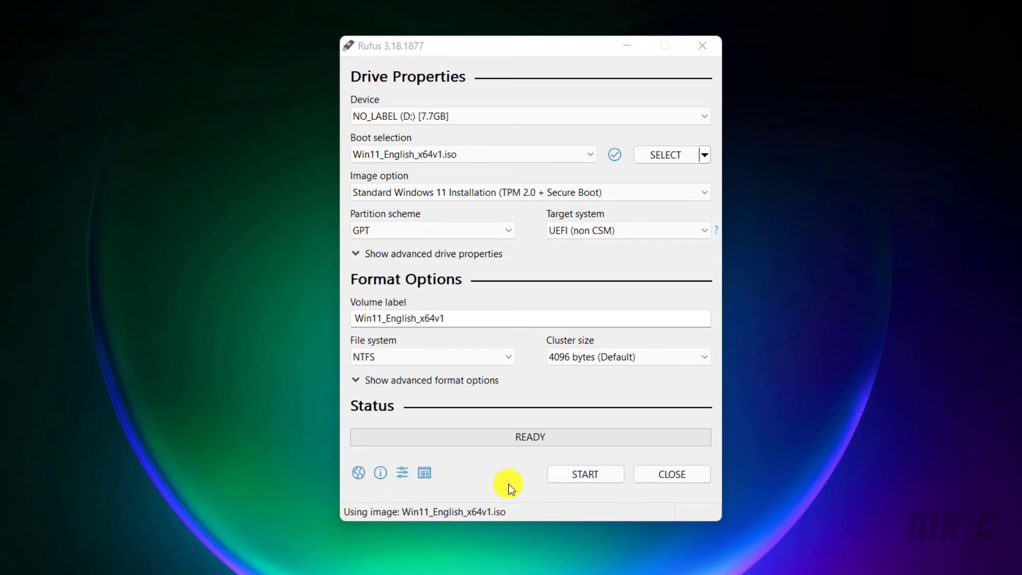
- Start writing to the 7.7GB USB drive, accepting that all its data will be erased
left_click(579, 475)
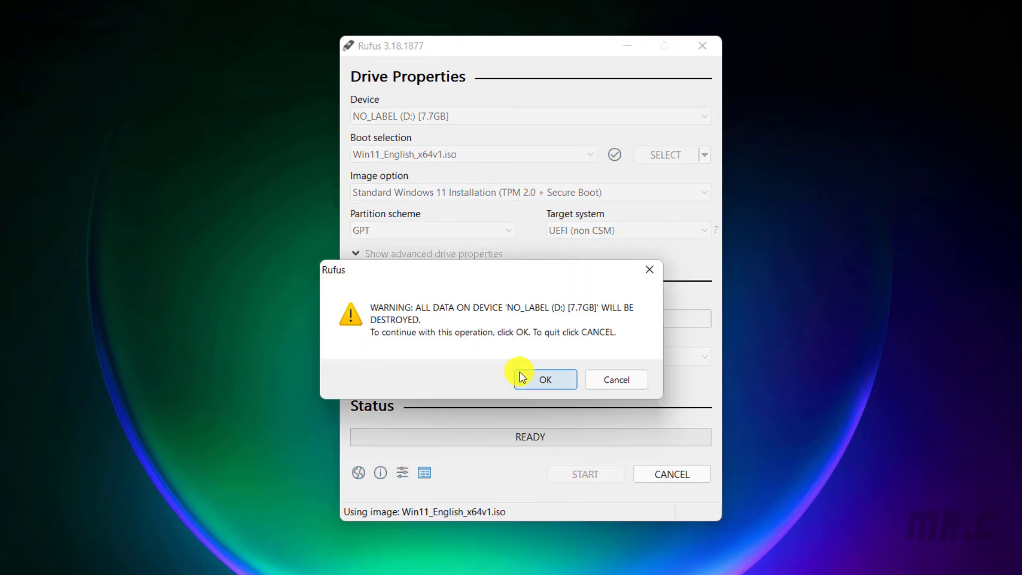
left_click(548, 380)
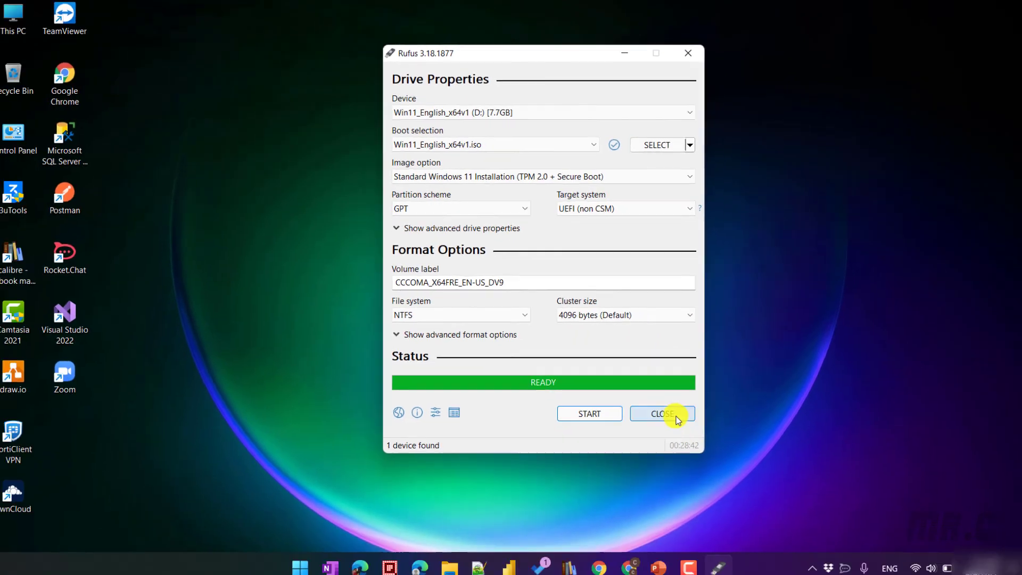
- Close Rufus and verify Win11_English_x64v1 (D:) holds setup.exe, bootmgr and the boot folders, returning to This PC
left_click(672, 473)
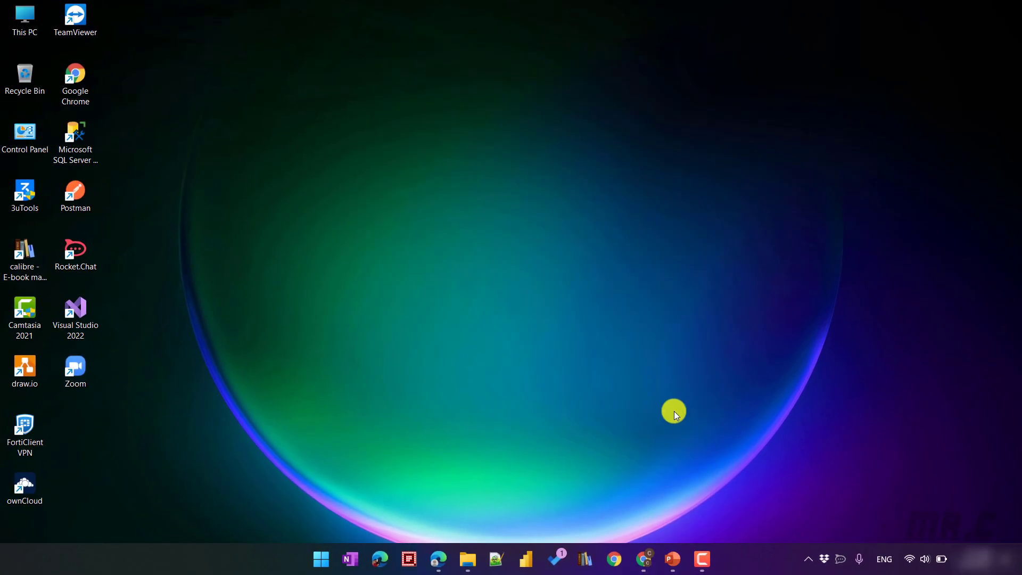
double_click(24, 19)
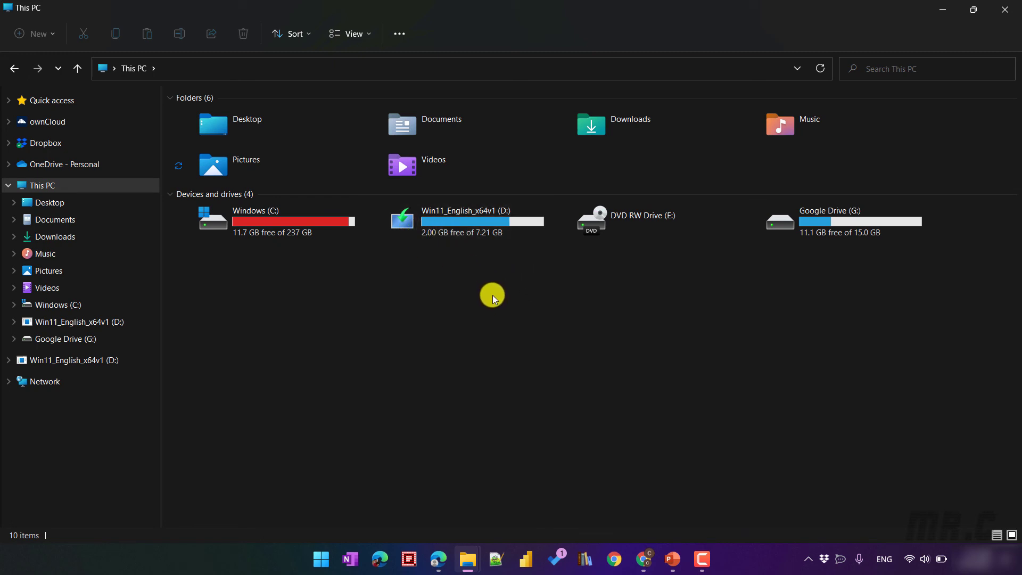
left_click(485, 215)
double_click(485, 215)
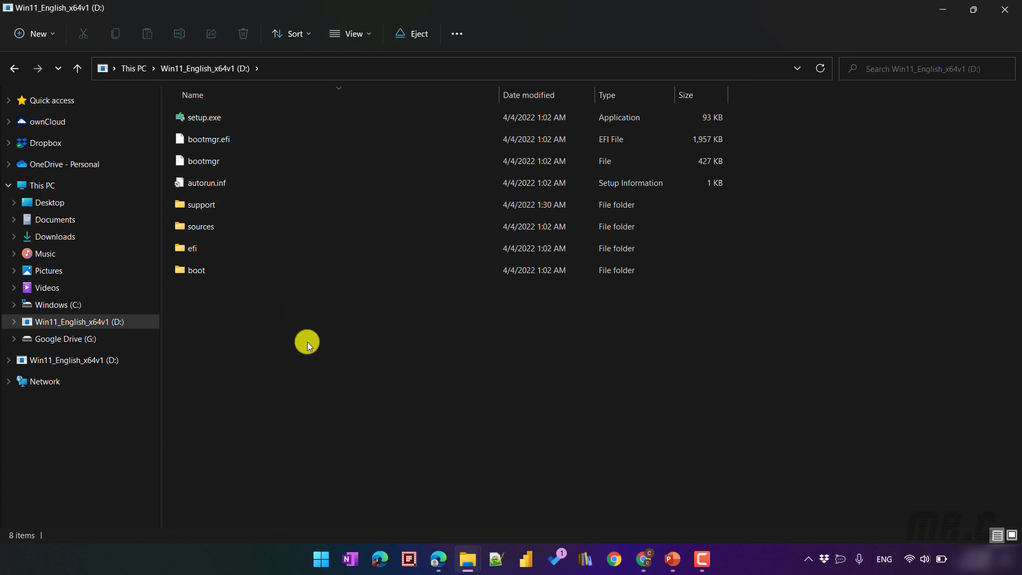
key("alt+Left")
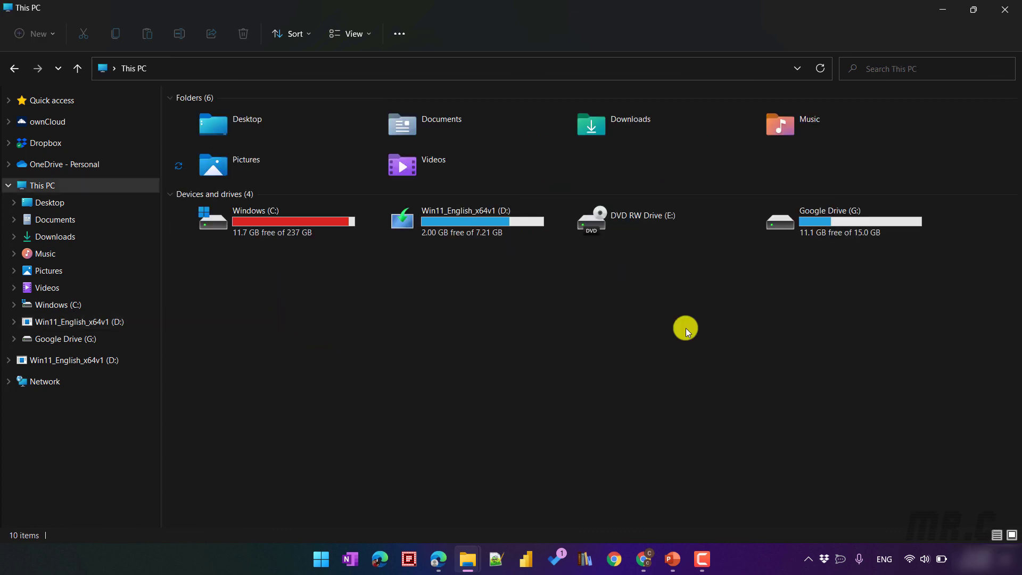